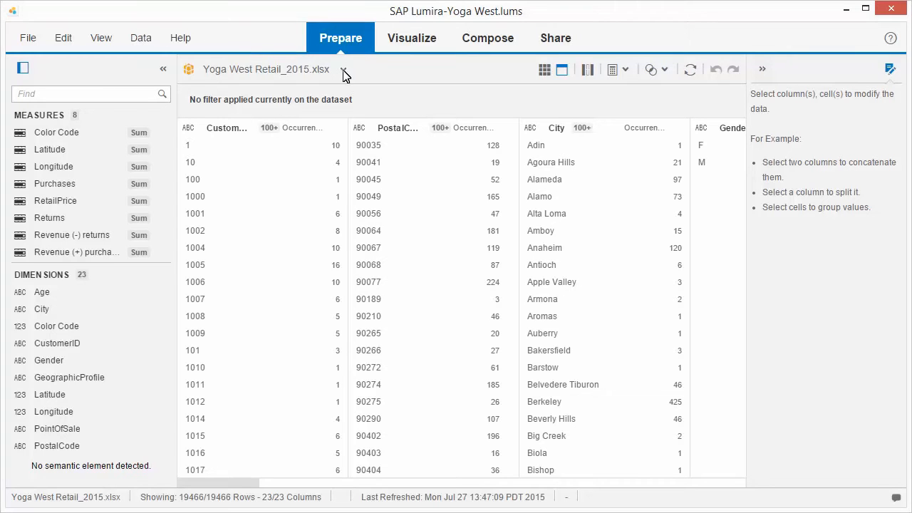
# Start adding a dataset from the Universe source and connect to the system as Administrator with Enterprise authentication
pyautogui.click(343, 69)
pyautogui.click(249, 131)
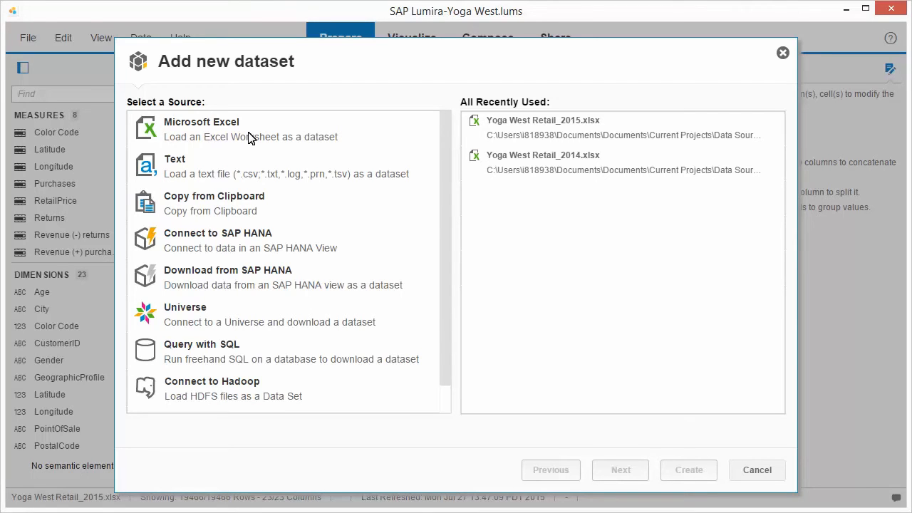
pyautogui.click(204, 329)
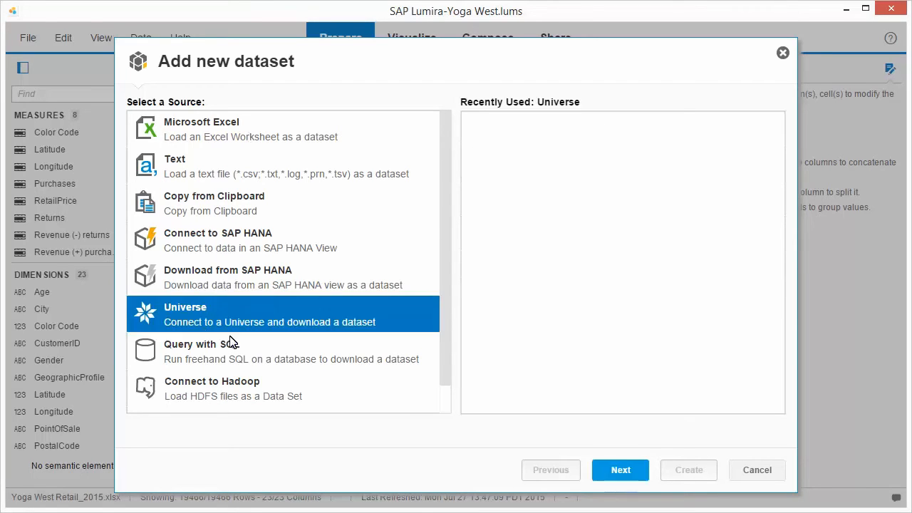
pyautogui.click(617, 476)
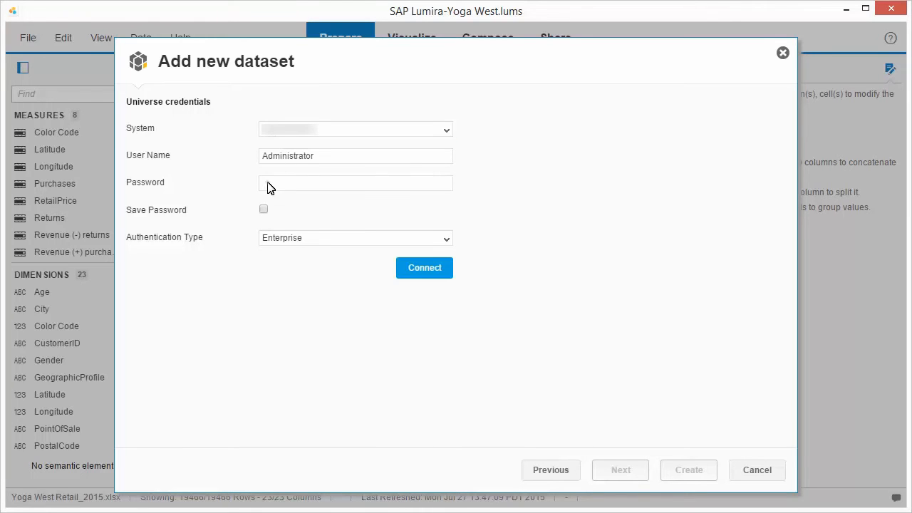
pyautogui.click(425, 271)
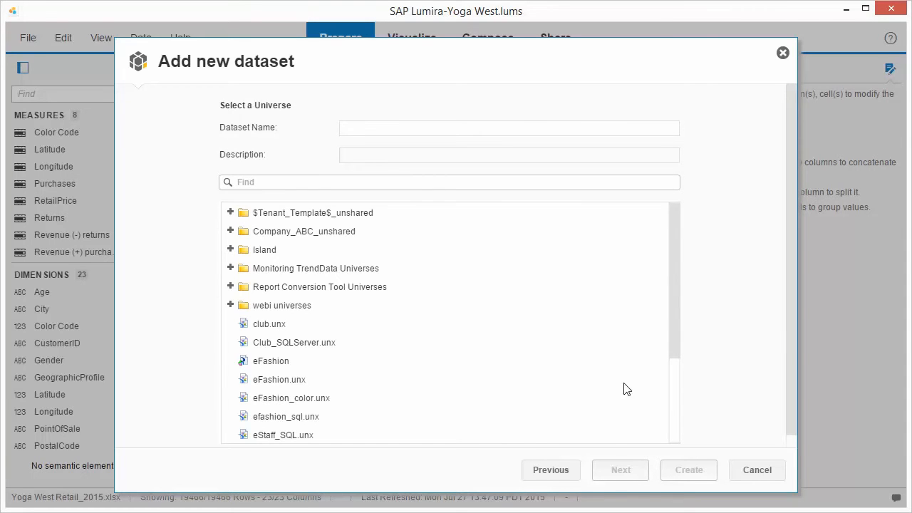
# Choose the YogaSurvey.unx universe as the dataset source and proceed to its object selection
pyautogui.click(676, 418)
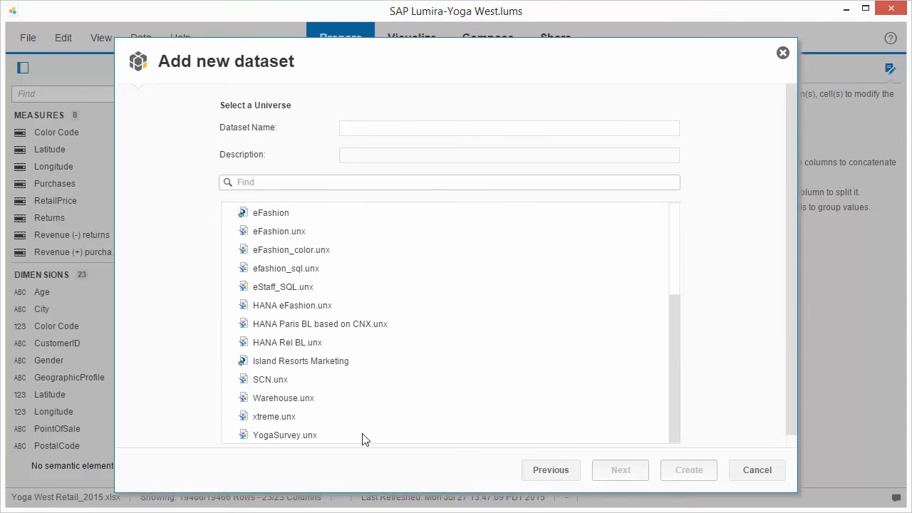
pyautogui.click(285, 435)
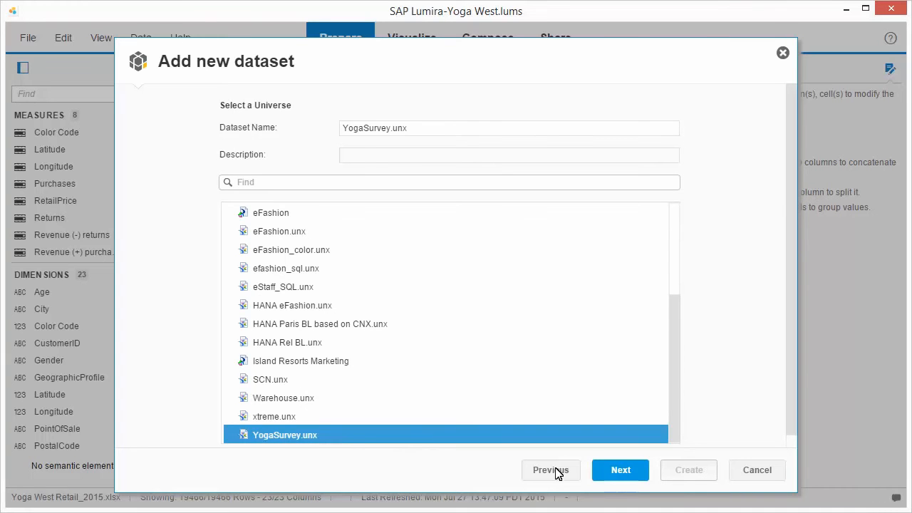
pyautogui.click(622, 472)
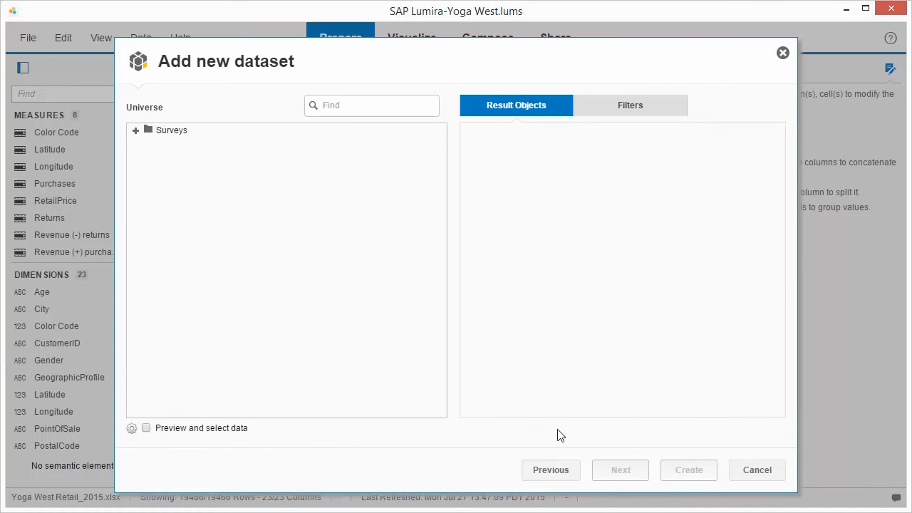
# Add Transaction Id, Overall, Comment and Sentiment from the Surveys folder as result objects
pyautogui.click(136, 131)
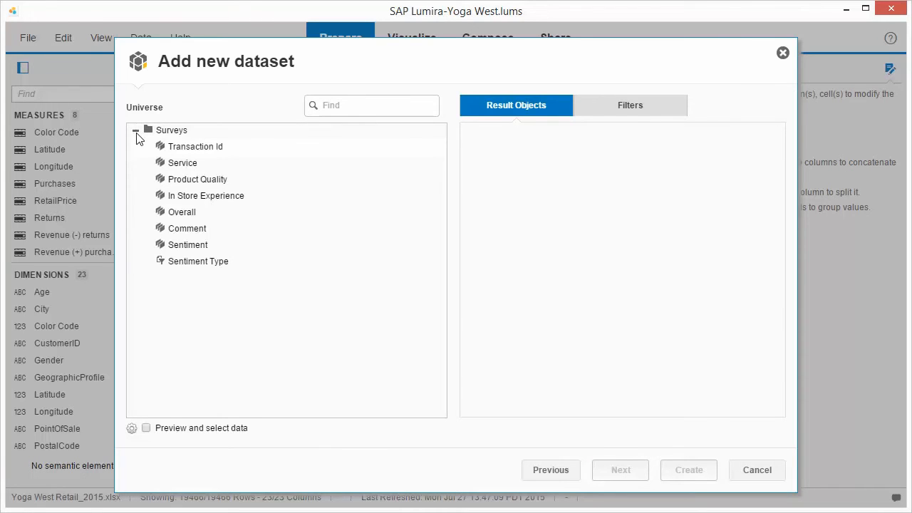
pyautogui.doubleClick(194, 148)
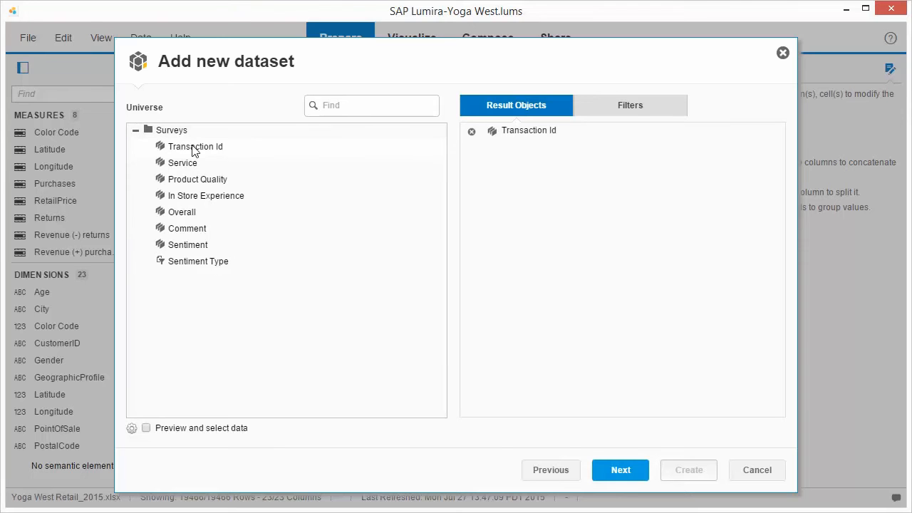
pyautogui.doubleClick(193, 216)
pyautogui.doubleClick(191, 234)
pyautogui.doubleClick(191, 247)
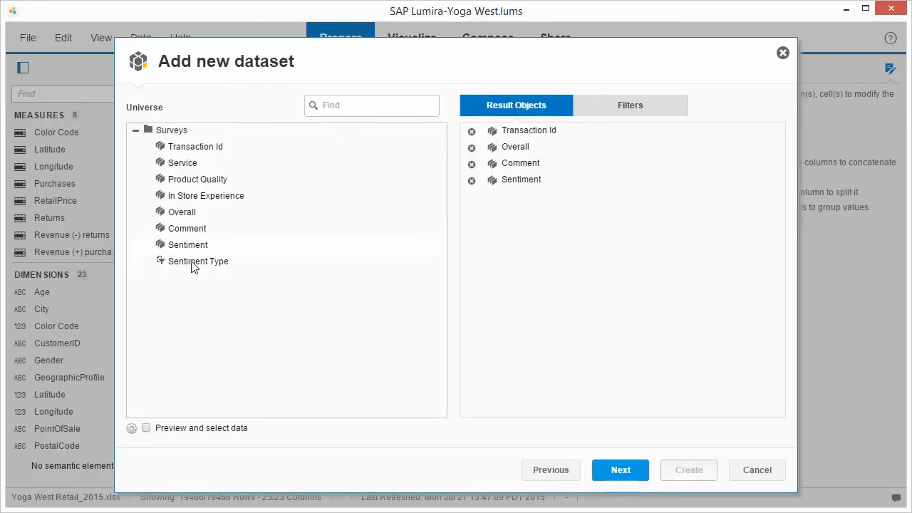
# Add the Sentiment Type filter, check the query properties, and proceed with previewing and selecting data enabled
pyautogui.doubleClick(194, 264)
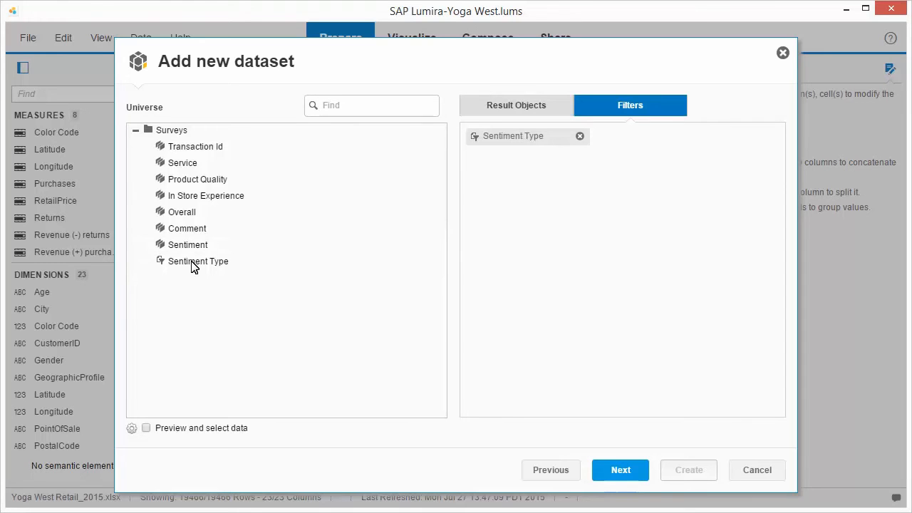
pyautogui.click(131, 428)
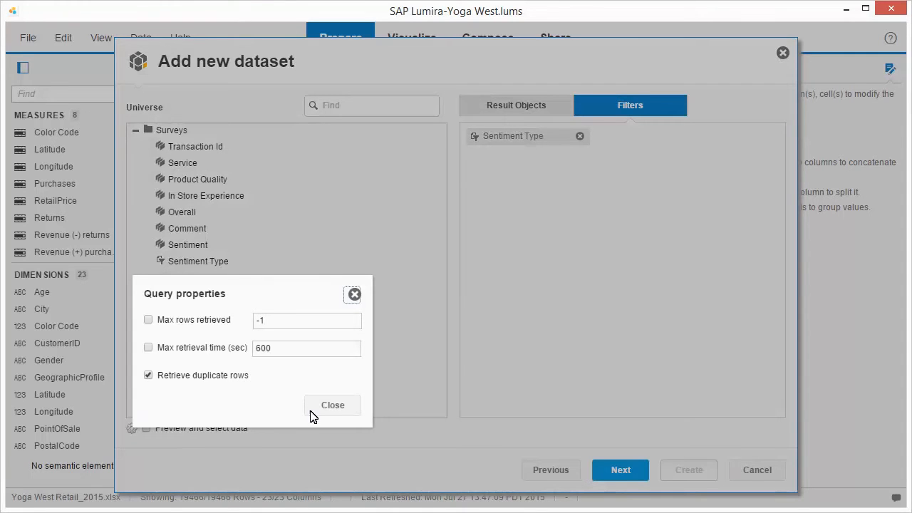
pyautogui.click(333, 414)
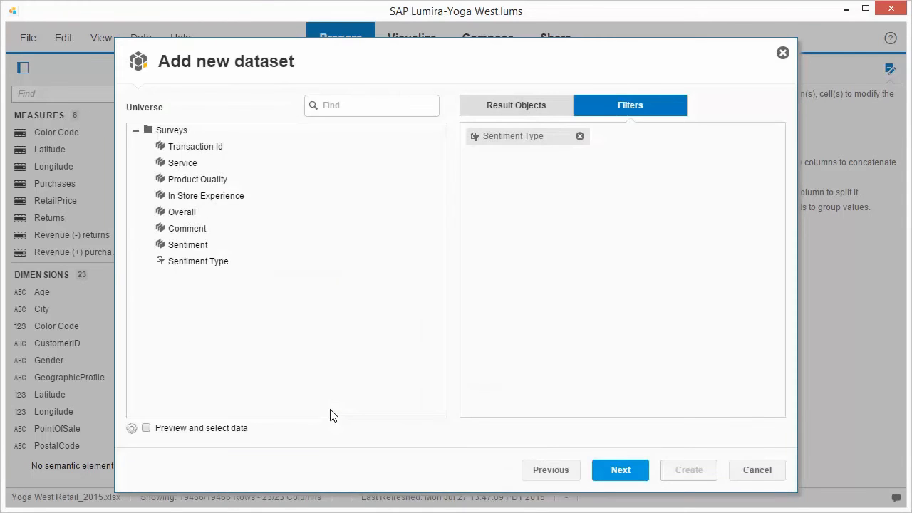
pyautogui.click(146, 428)
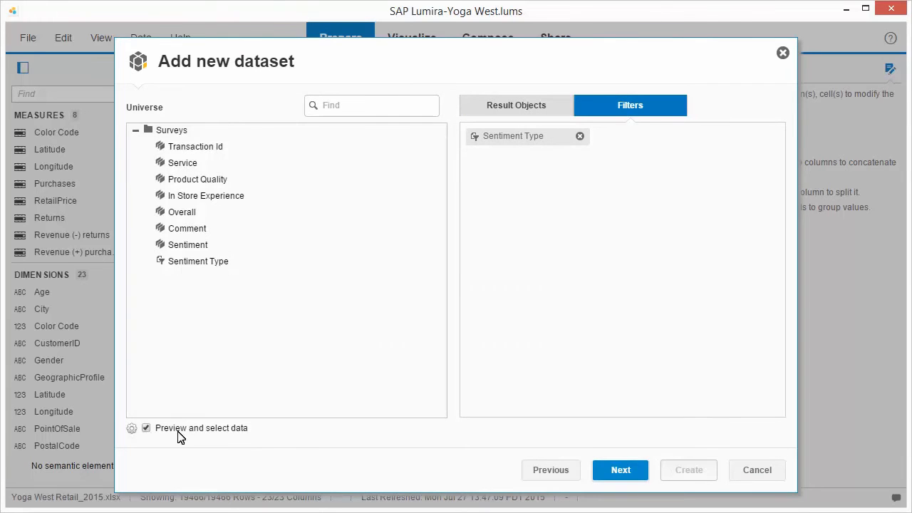
pyautogui.click(623, 474)
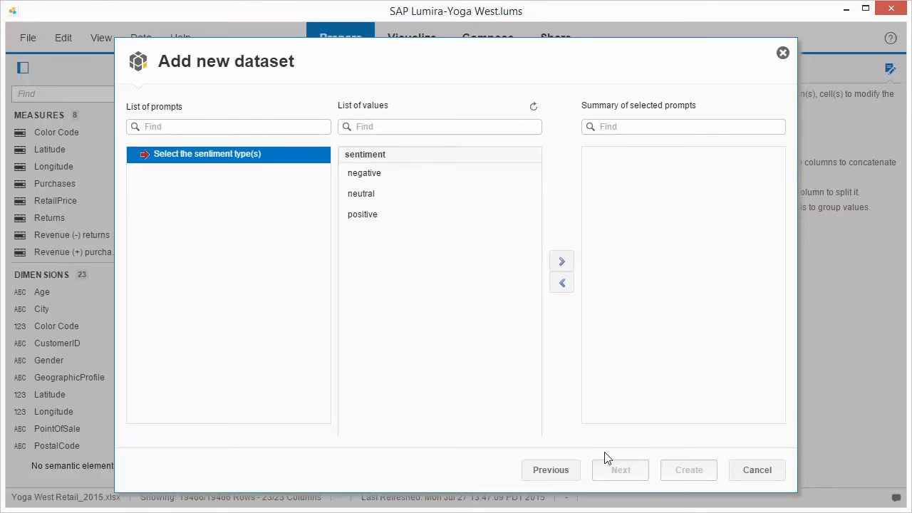
# Answer the sentiment type prompt with negative, neutral and positive, and create the dataset after showing the record count
pyautogui.click(362, 178)
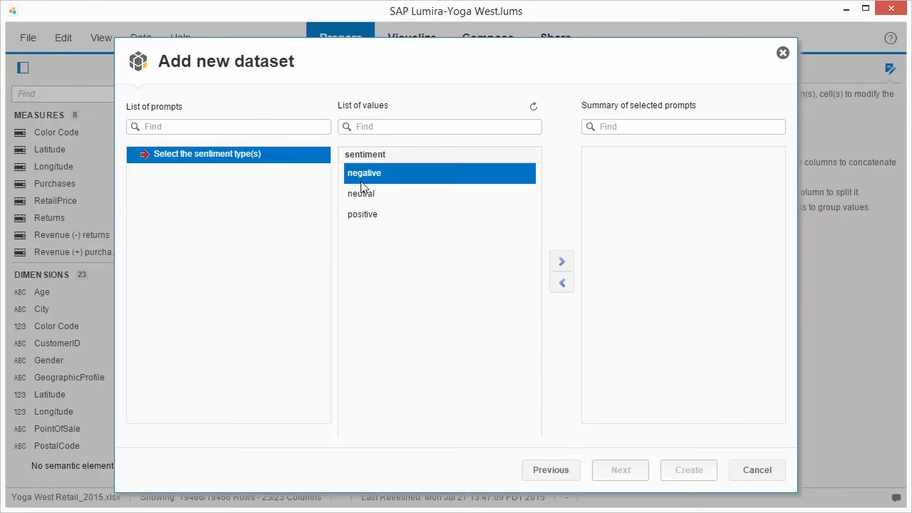
pyautogui.keyDown('shift'); pyautogui.click(362, 217); pyautogui.keyUp('shift')
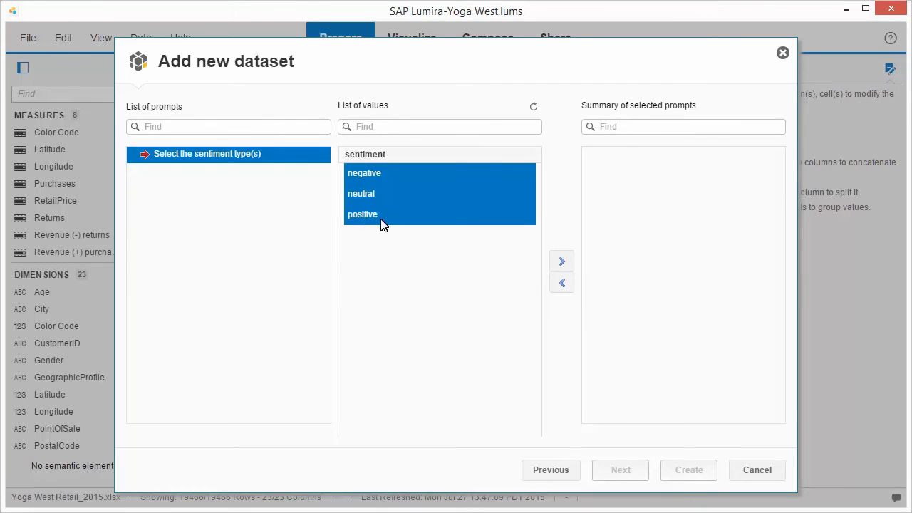
pyautogui.click(563, 262)
pyautogui.click(621, 472)
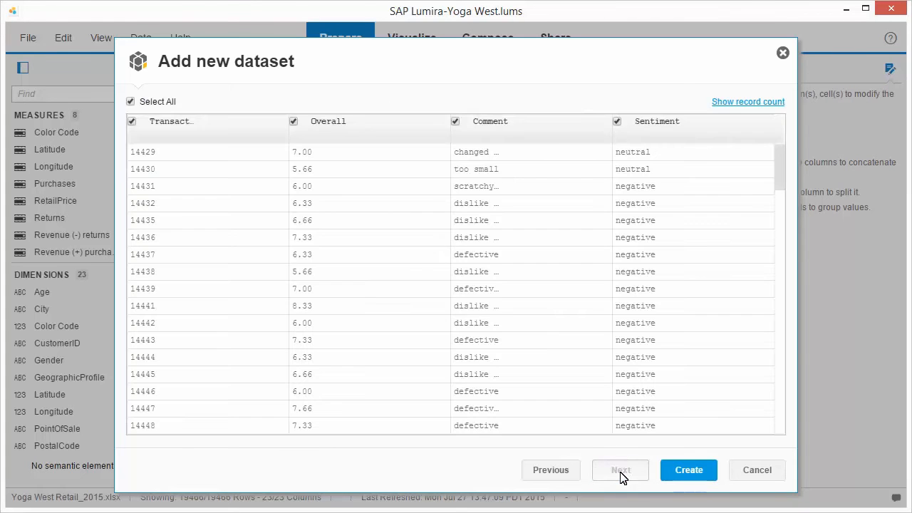
pyautogui.click(748, 102)
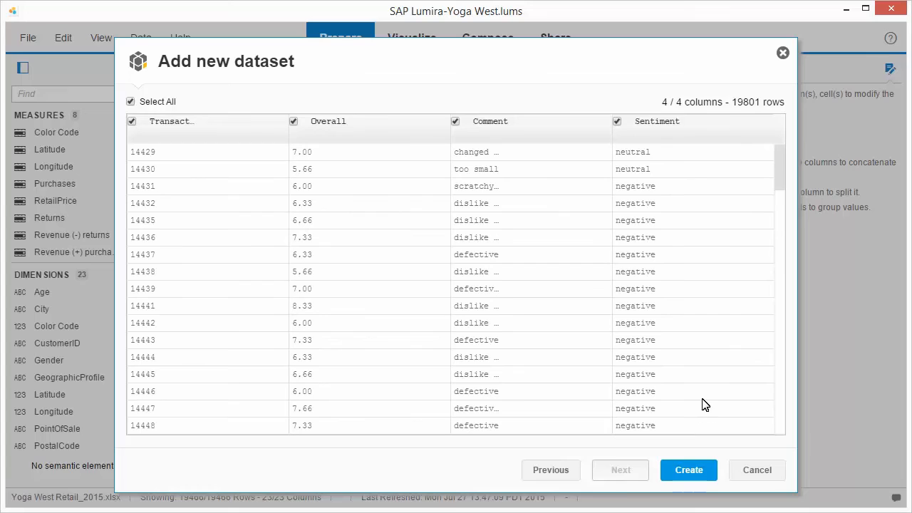
pyautogui.click(692, 473)
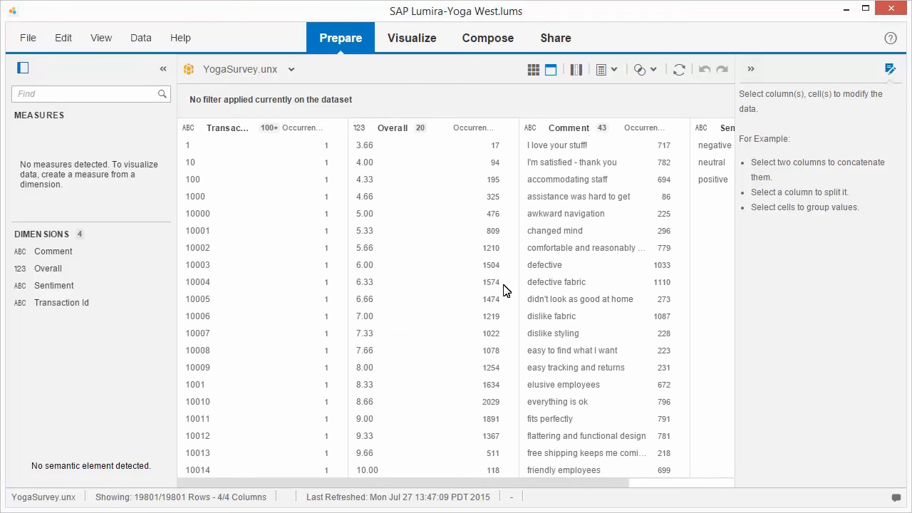
# Remove the YogaSurvey.unx dataset from the document and confirm the removal
pyautogui.click(291, 70)
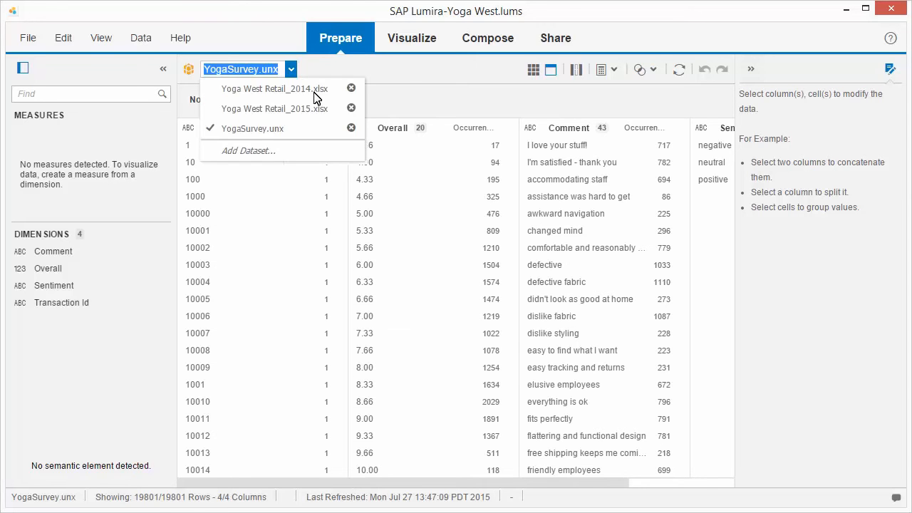
pyautogui.click(350, 128)
pyautogui.click(526, 304)
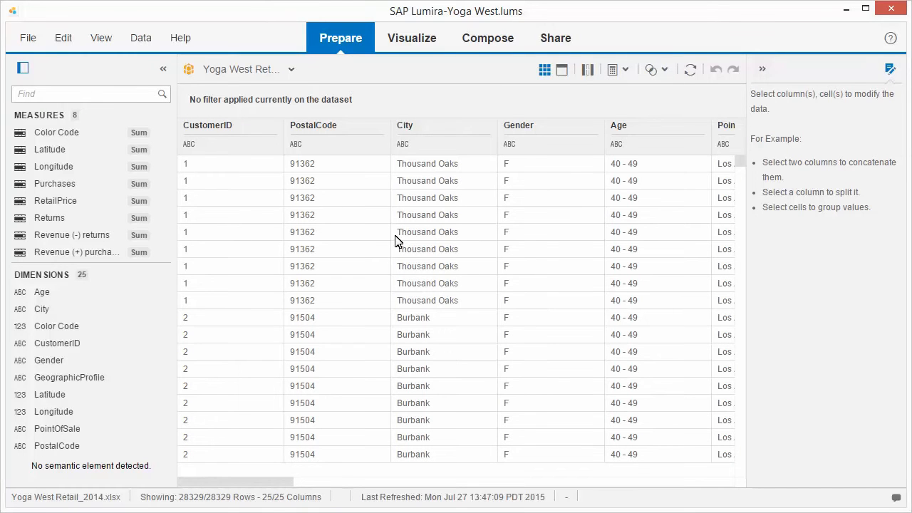
# Install the SAP Universe Query Panel extension from the Extension Manager and close the manager
pyautogui.click(29, 41)
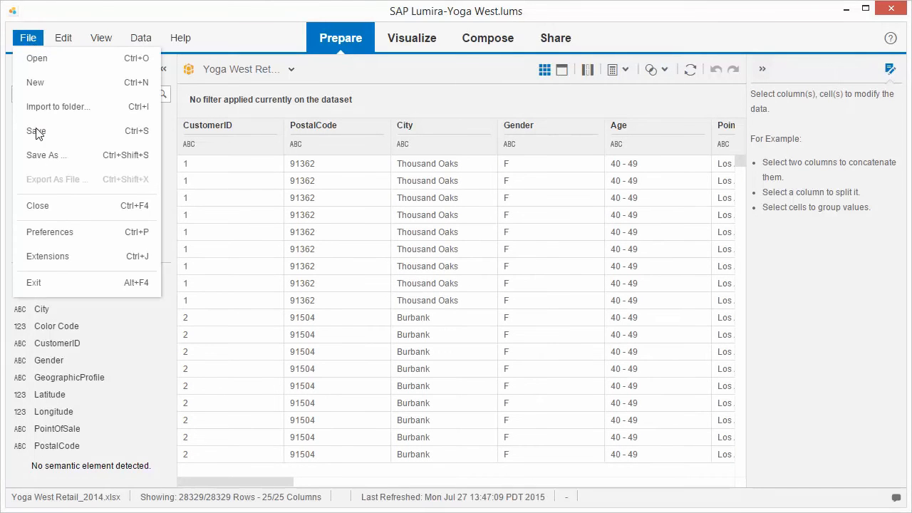
pyautogui.click(48, 261)
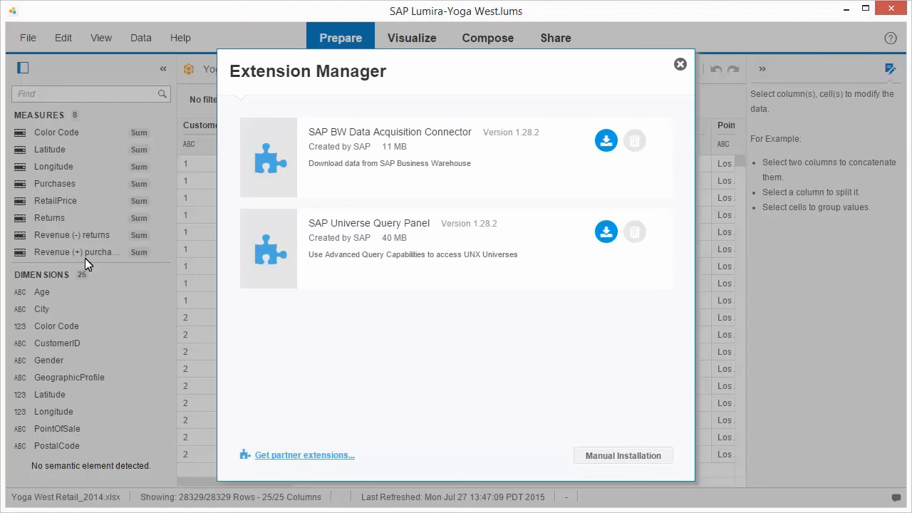
pyautogui.click(606, 233)
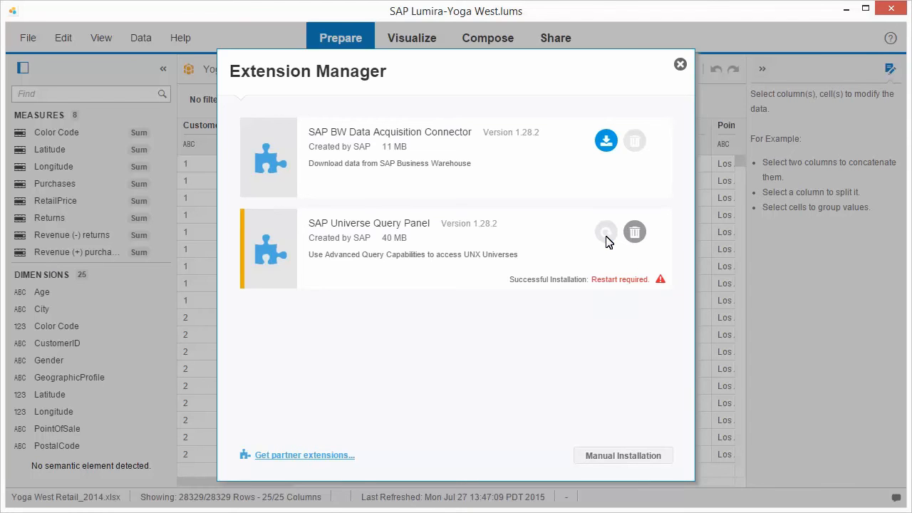
pyautogui.click(680, 64)
# Exit the application with the document changes saved, restart it, and reopen the Yoga West document
pyautogui.click(892, 10)
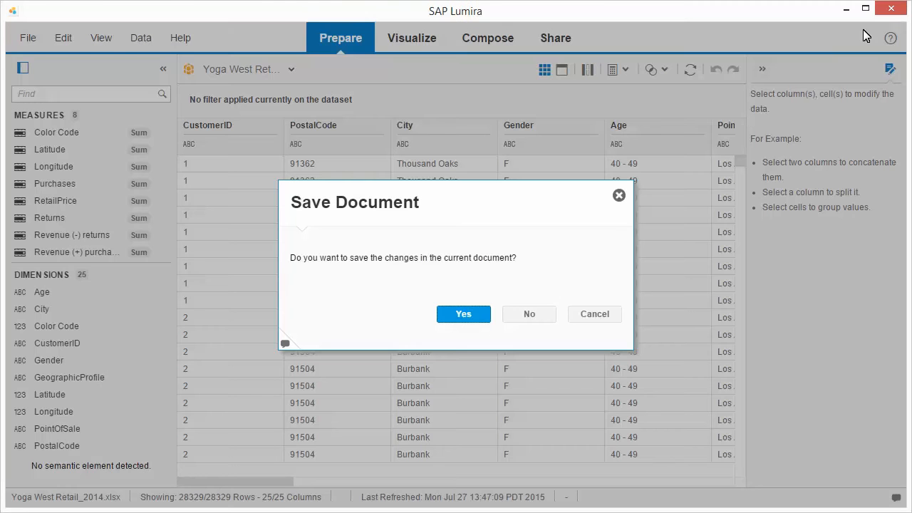
pyautogui.click(467, 319)
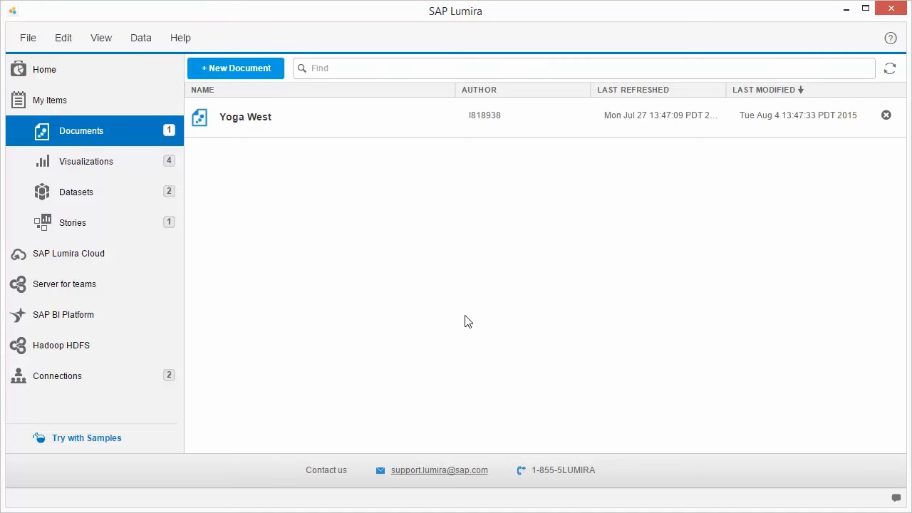
pyautogui.click(253, 127)
# Start adding a new dataset with SAP Universe Query Panel as its source
pyautogui.click(275, 70)
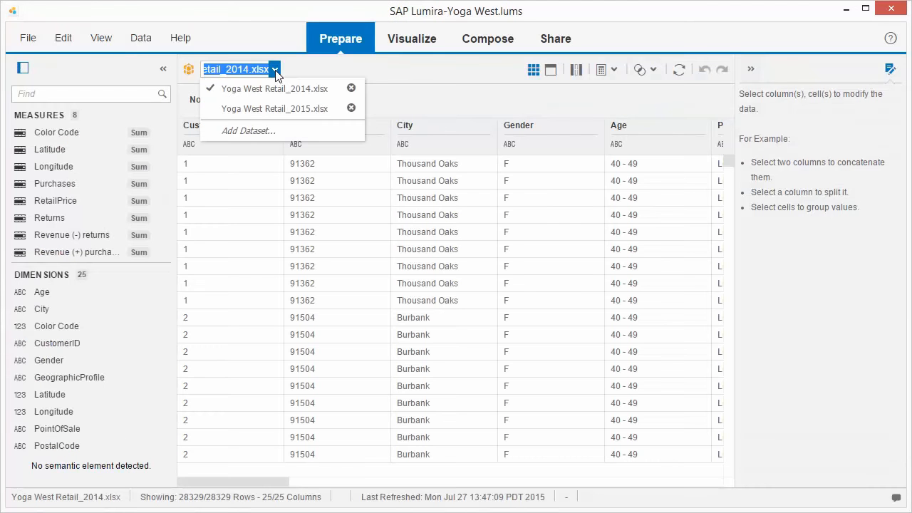
pyautogui.click(249, 131)
pyautogui.click(232, 285)
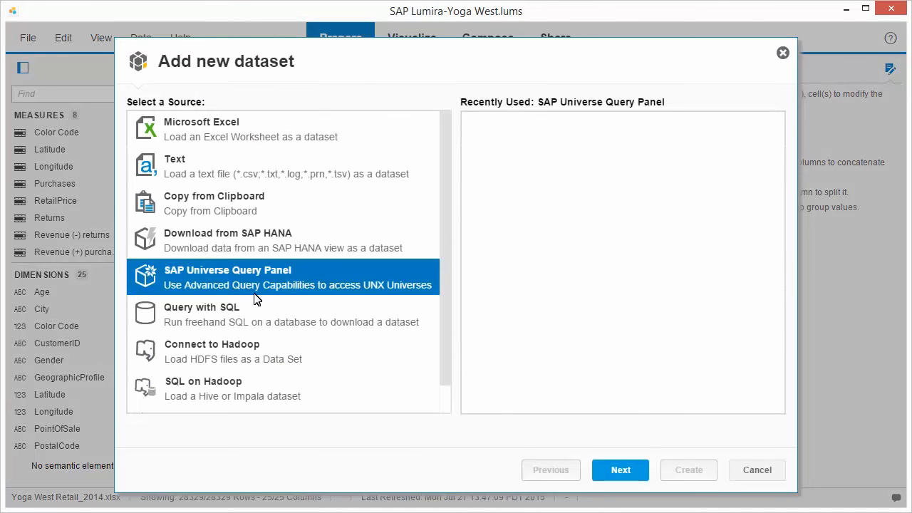
pyautogui.click(620, 471)
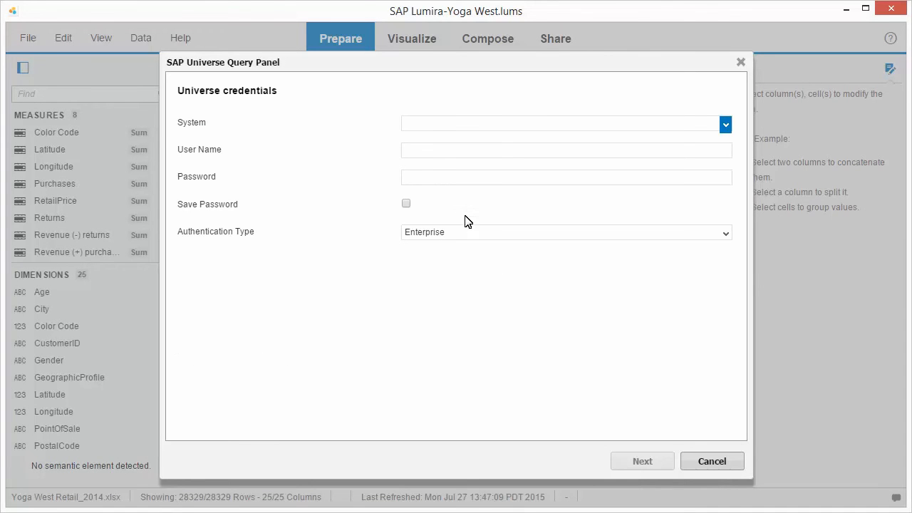
# Log on to the system klserver2008 as Administrator, entering the account password with Enterprise authentication
pyautogui.click(408, 124)
pyautogui.write('klserver2008')
pyautogui.click(410, 151)
pyautogui.write('Administrator')
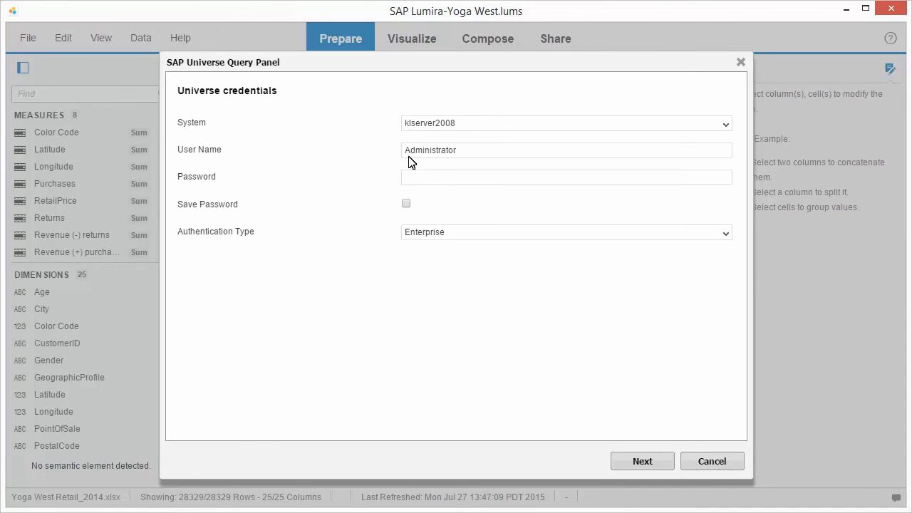
pyautogui.click(410, 178)
pyautogui.write('••••••••')
pyautogui.click(643, 464)
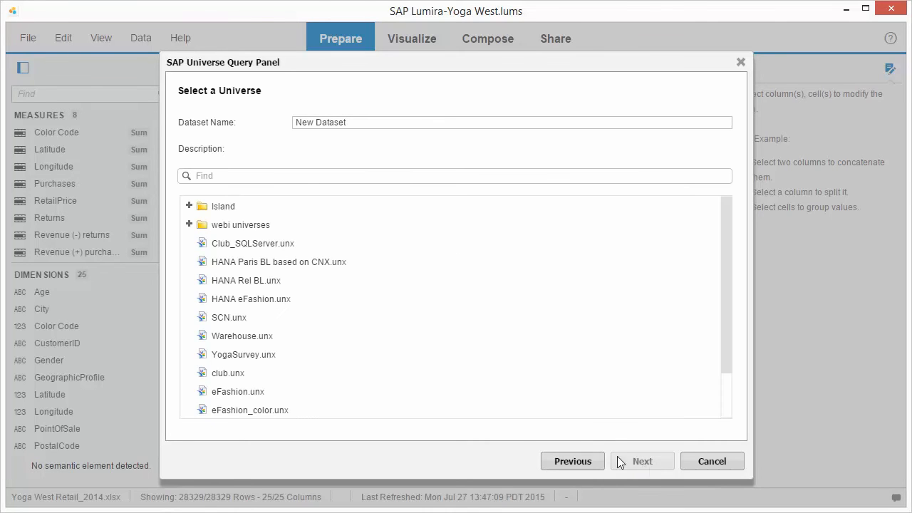
# Open the YogaSurvey.unx universe in the query panel and expand its Surveys folder
pyautogui.click(270, 355)
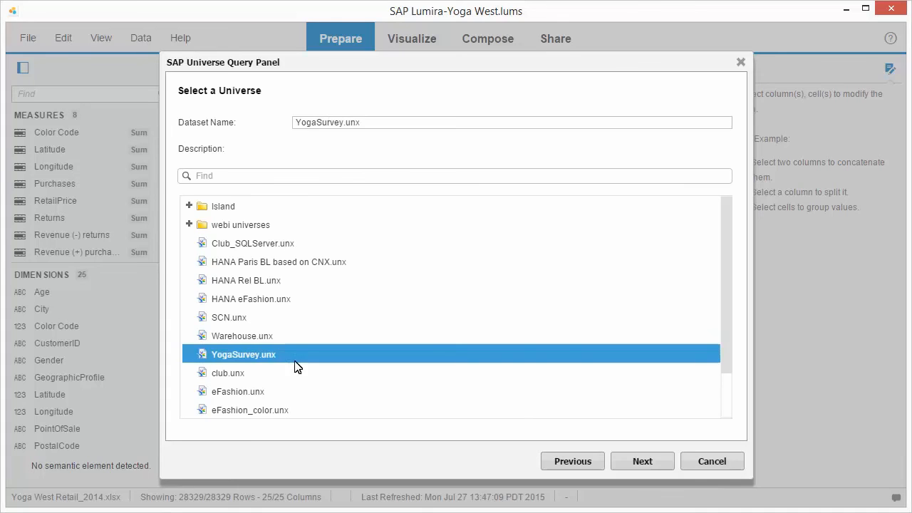
pyautogui.click(642, 463)
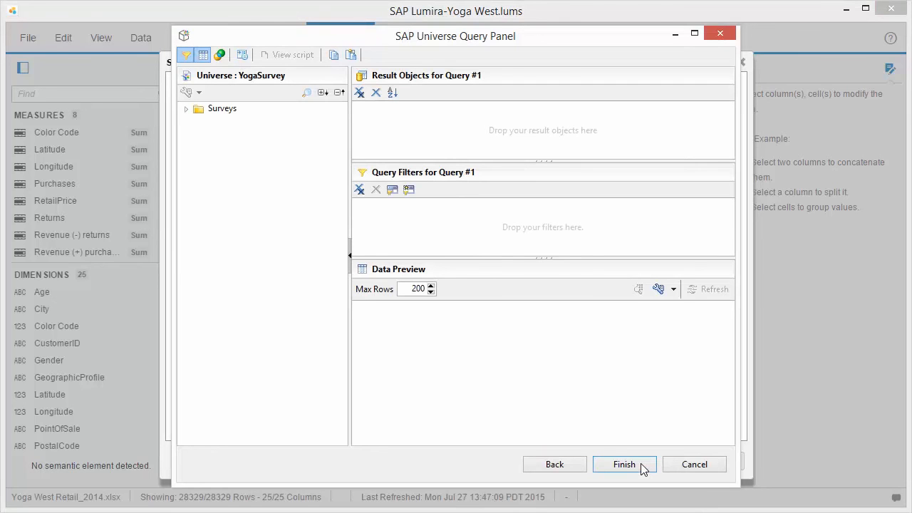
pyautogui.click(186, 111)
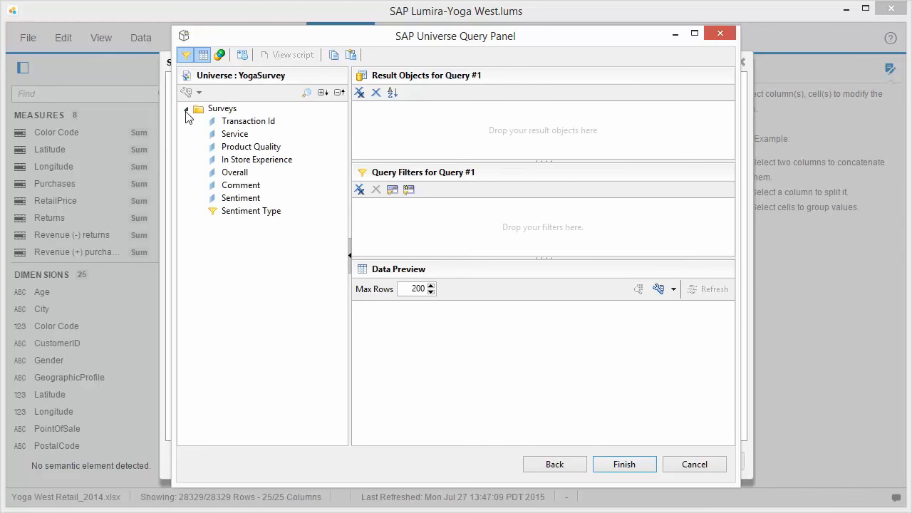
# Build the query with Transaction Id, Overall, Comment and Sentiment as result objects and Sentiment Type as filter, and finish it
pyautogui.doubleClick(247, 125)
pyautogui.doubleClick(233, 175)
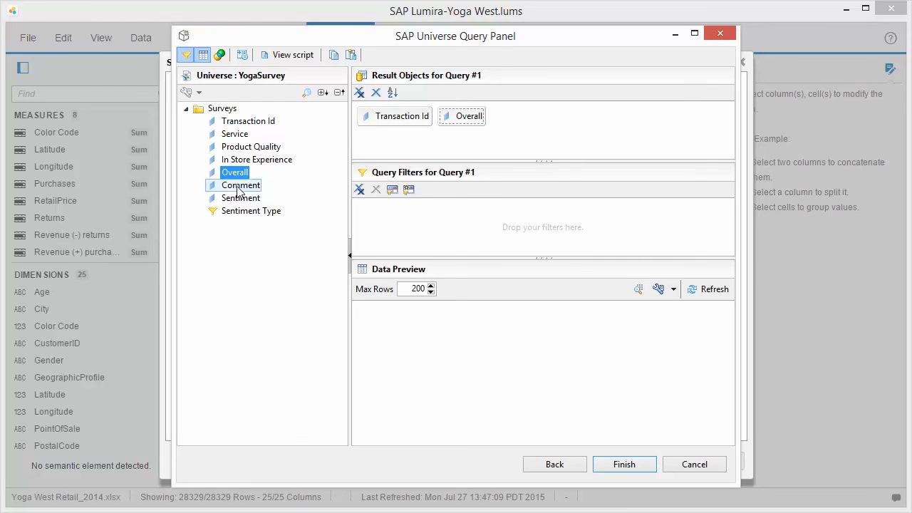
pyautogui.doubleClick(238, 187)
pyautogui.doubleClick(242, 200)
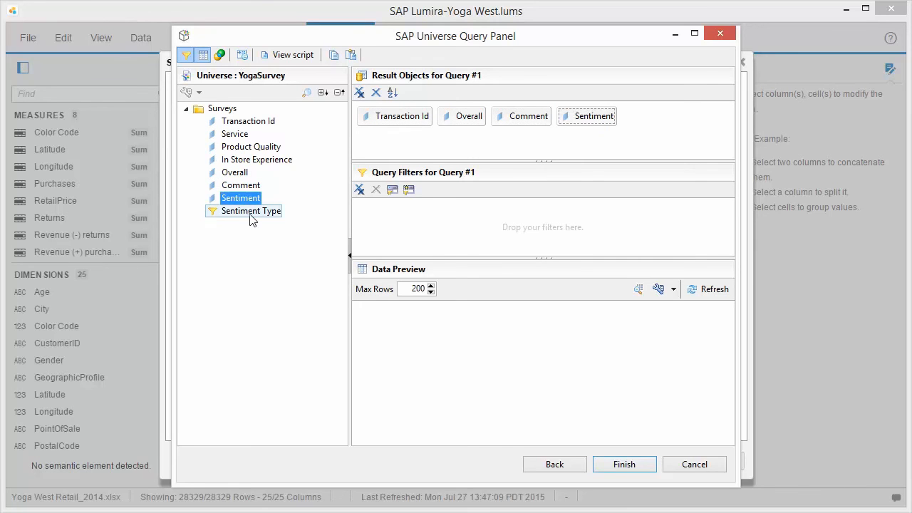
pyautogui.doubleClick(250, 212)
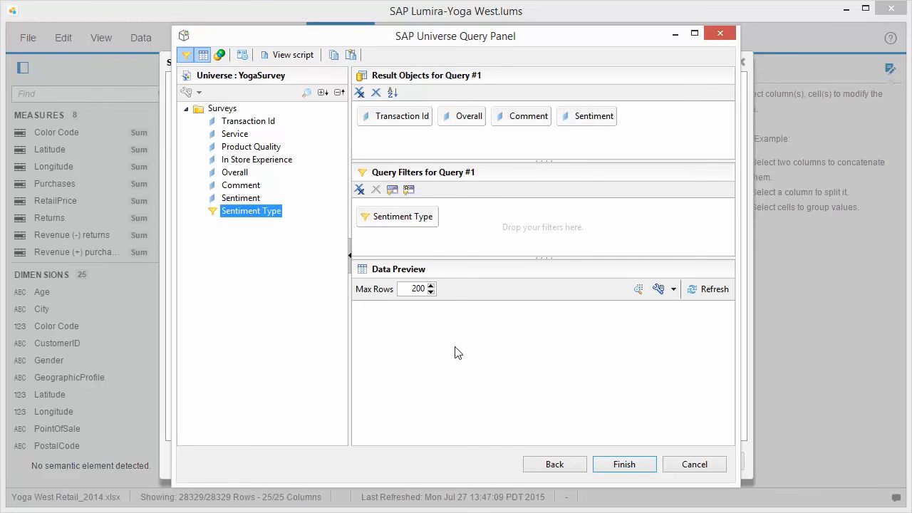
pyautogui.click(635, 464)
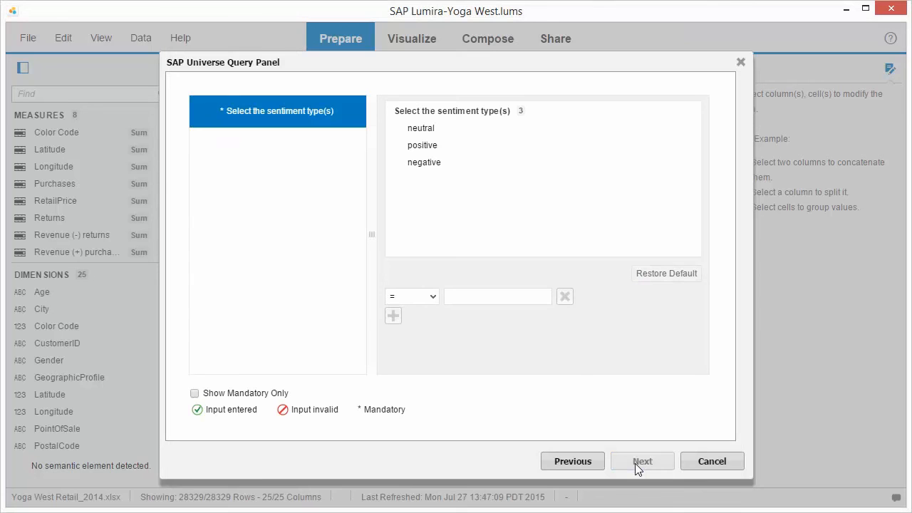
# Select the neutral, positive and negative sentiment types for the query prompt and load the dataset
pyautogui.click(423, 130)
pyautogui.click(424, 145)
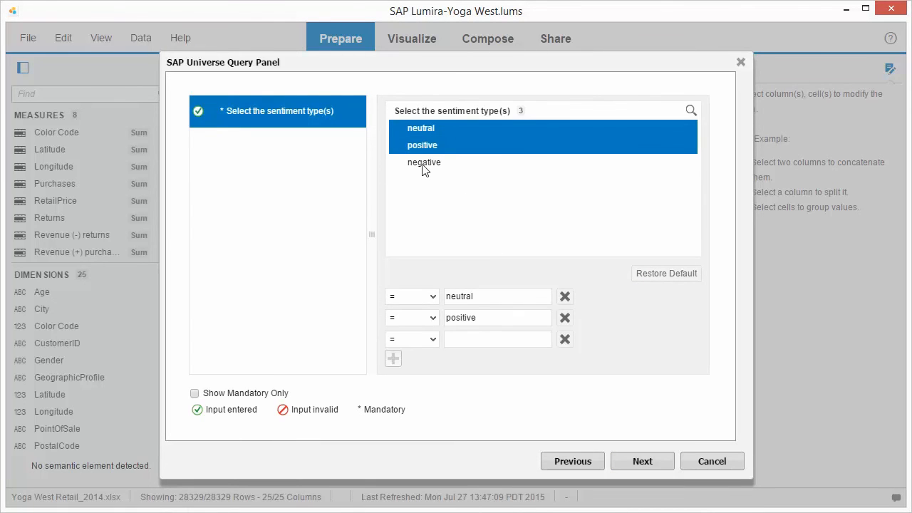
pyautogui.click(424, 164)
pyautogui.click(643, 463)
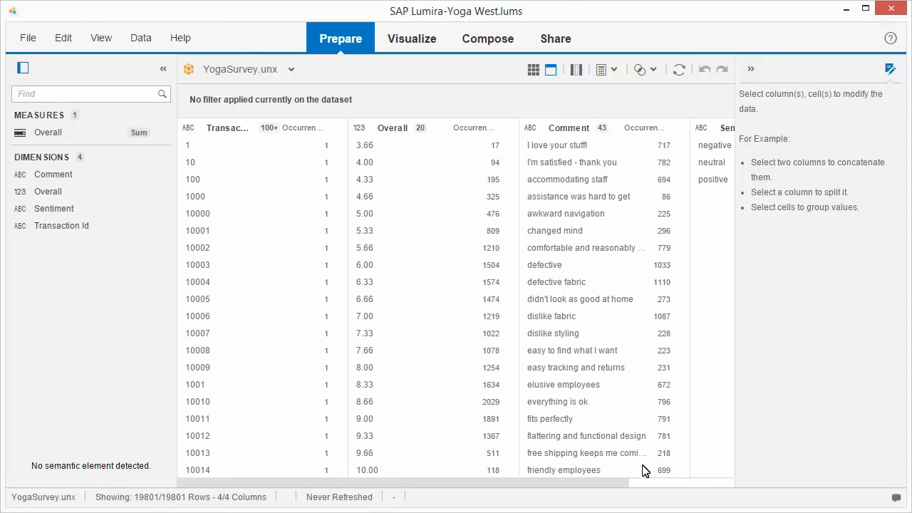
# Save Yoga West to the KL Documents folder on the SAP BI Platform, logging in as Administrator with the account password
pyautogui.click(28, 38)
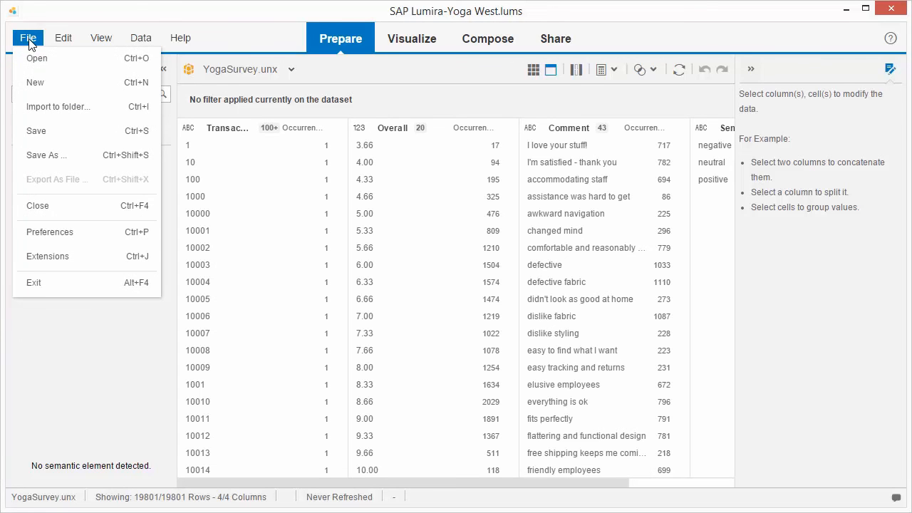
pyautogui.click(42, 156)
pyautogui.click(183, 216)
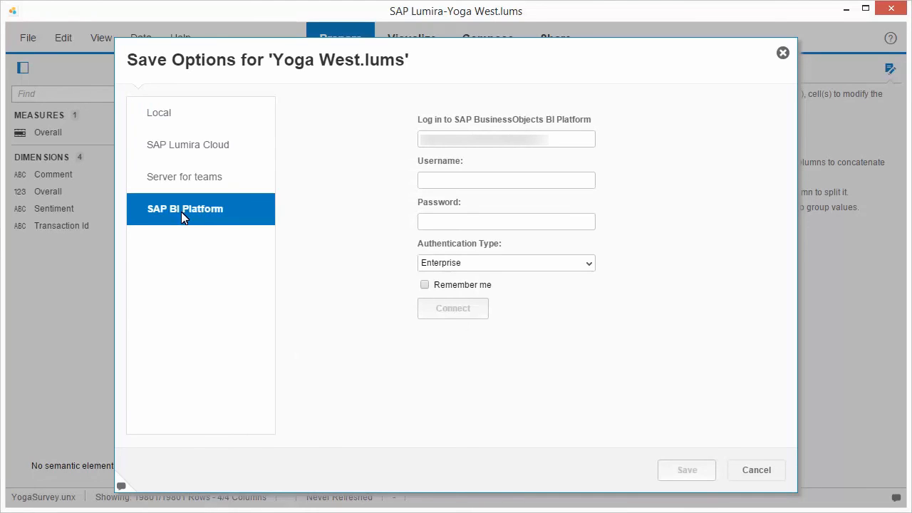
pyautogui.click(428, 185)
pyautogui.write('Administrator')
pyautogui.click(430, 225)
pyautogui.write('******')
pyautogui.click(457, 313)
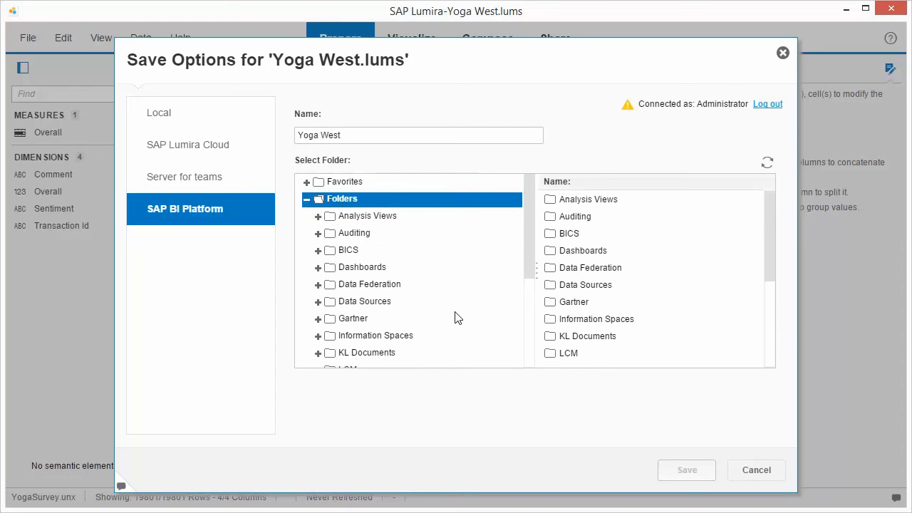
pyautogui.click(367, 354)
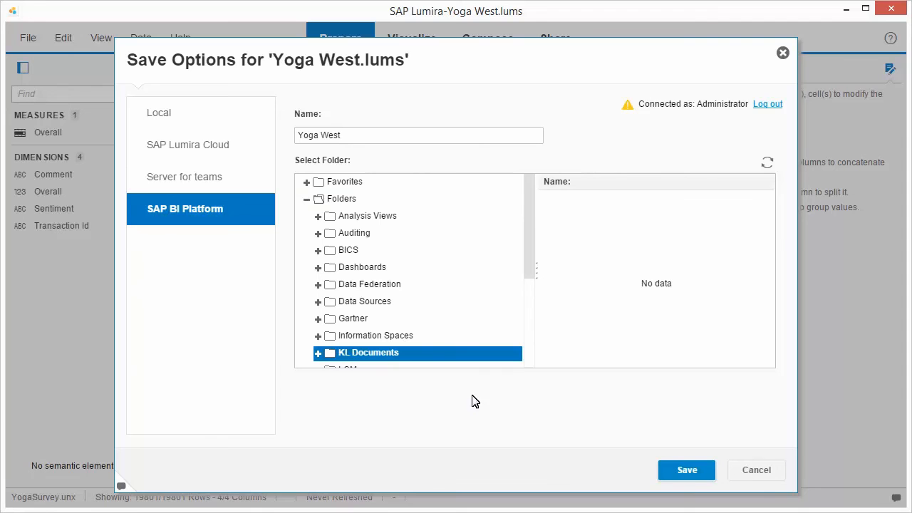
pyautogui.click(687, 471)
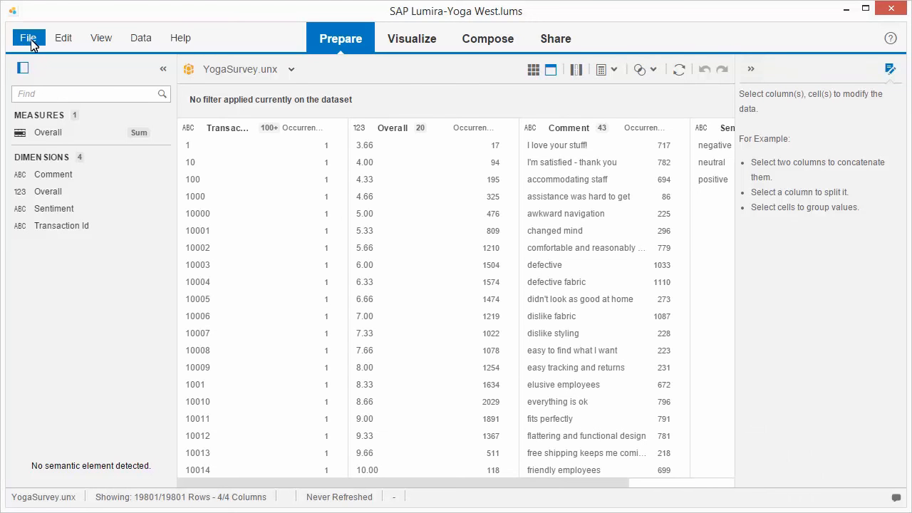
# Close the document and reopen Yoga West from the KL Documents folder on the SAP BI Platform
pyautogui.click(30, 41)
pyautogui.click(40, 208)
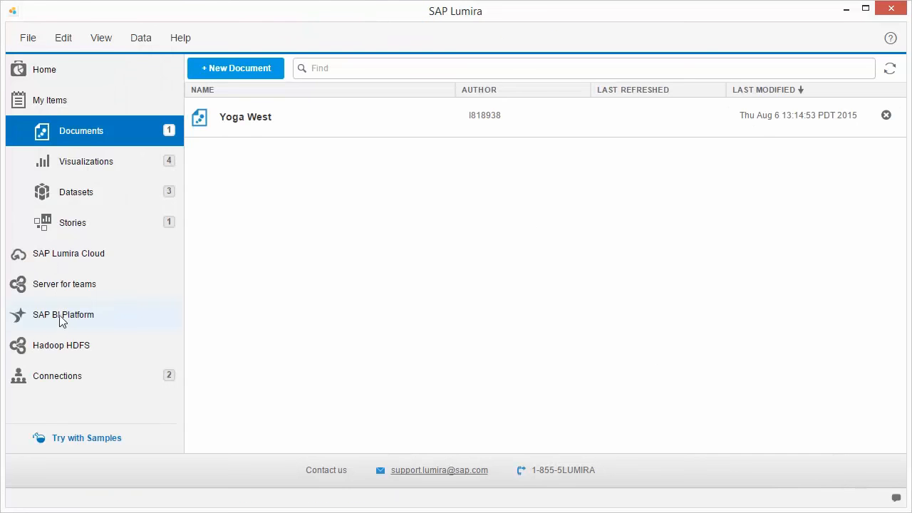
pyautogui.click(62, 319)
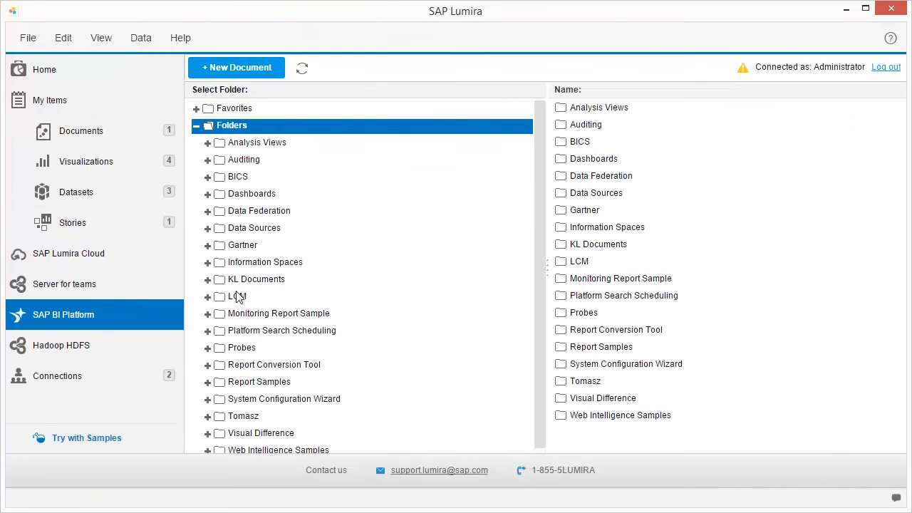
pyautogui.doubleClick(592, 246)
pyautogui.doubleClick(593, 108)
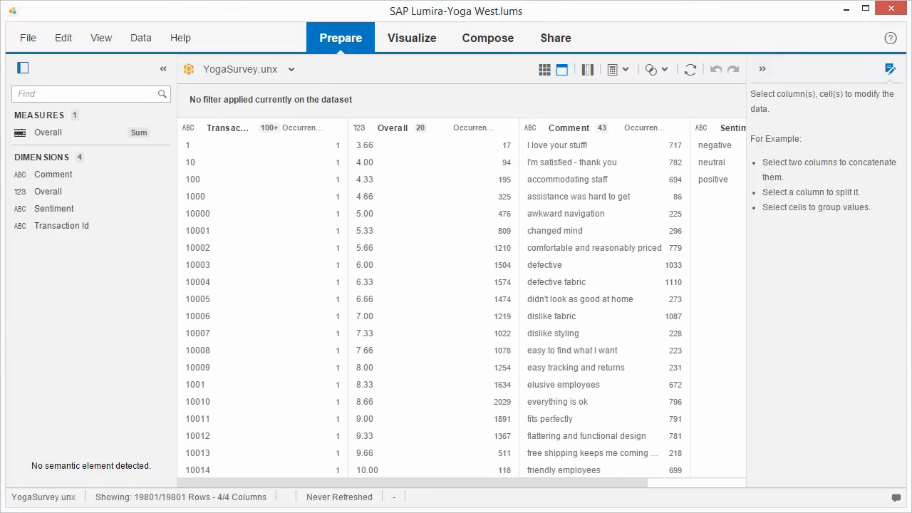